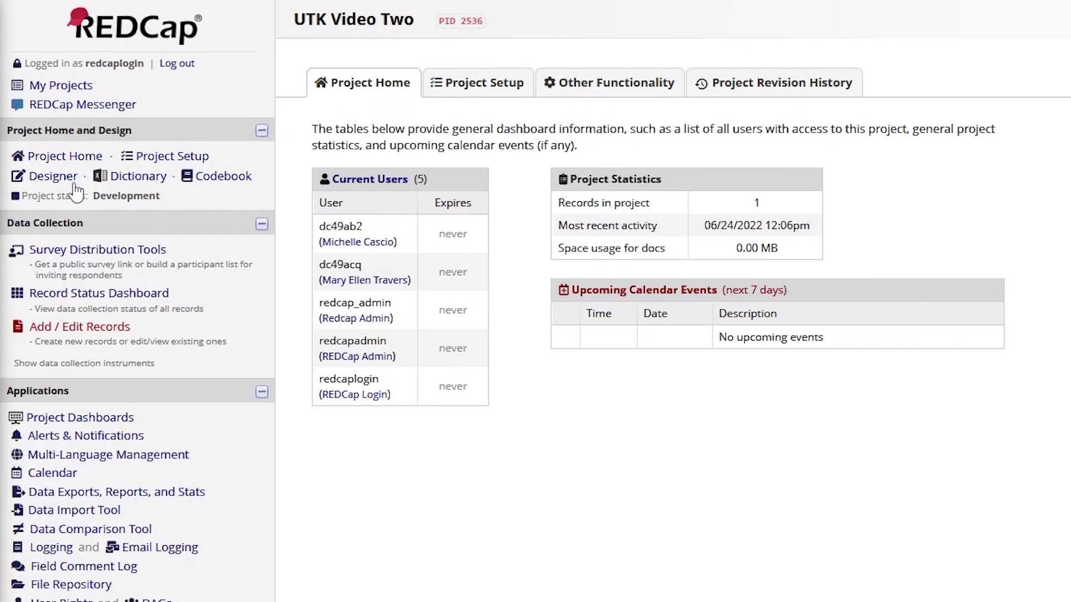
# - Start a new field in the Outbreak Data instrument and bring up the field types
pyautogui.click(71, 189)
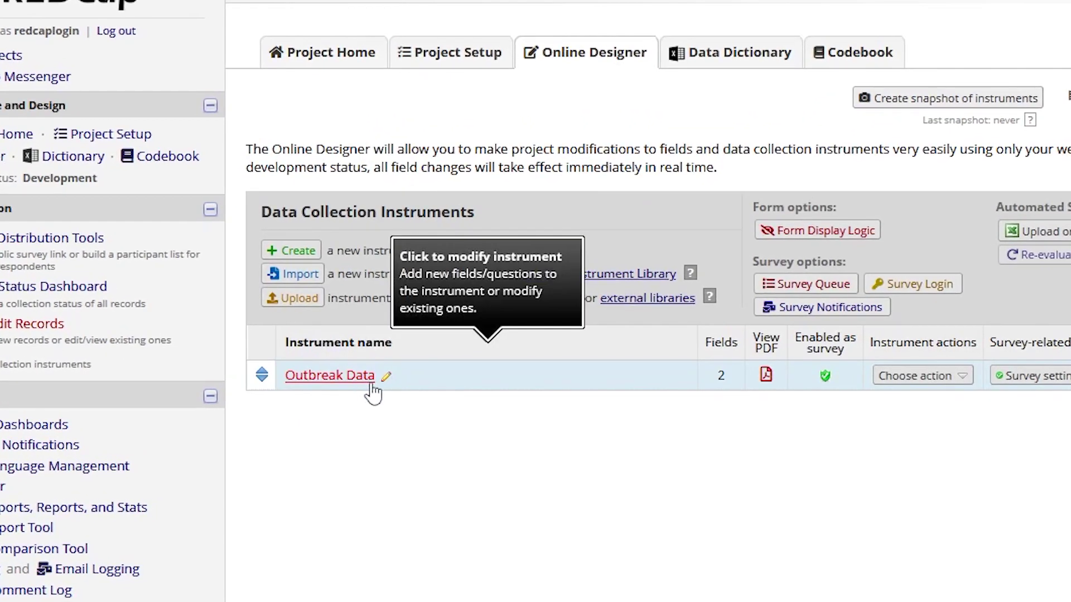
pyautogui.click(369, 385)
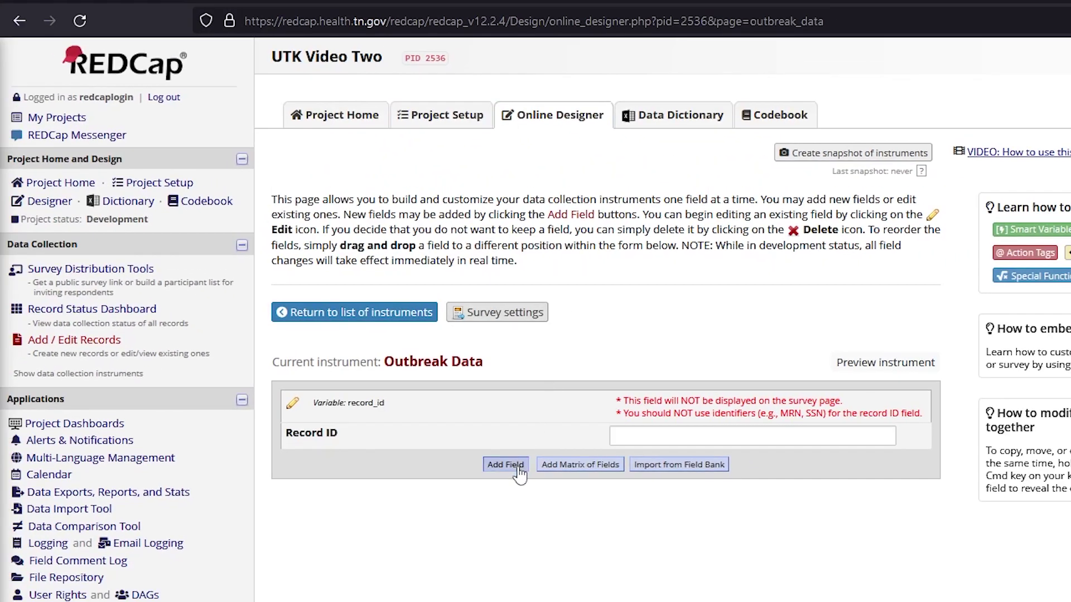
pyautogui.click(505, 466)
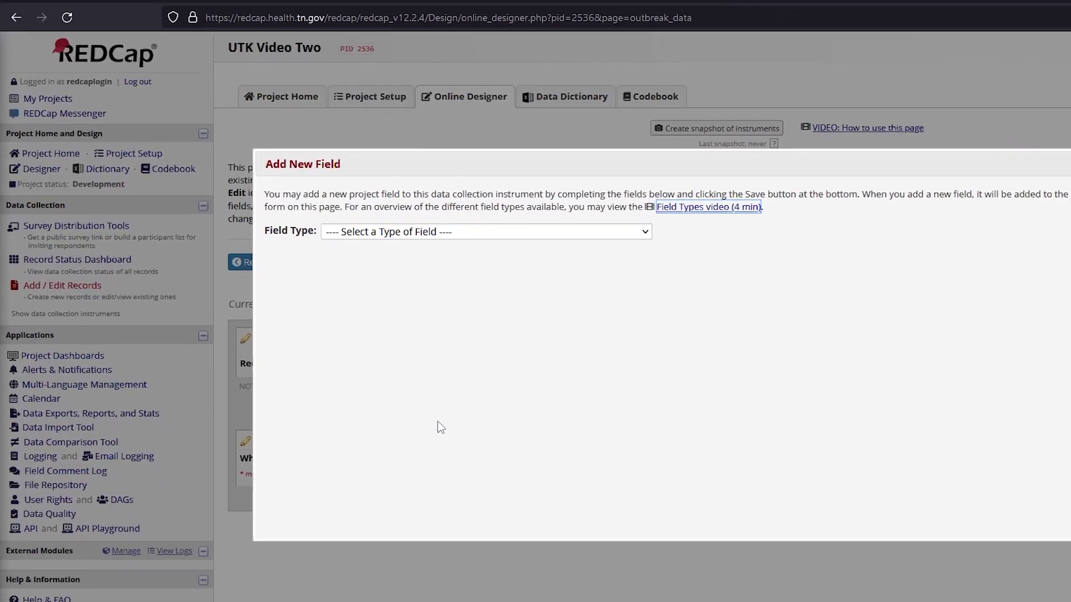
pyautogui.click(506, 201)
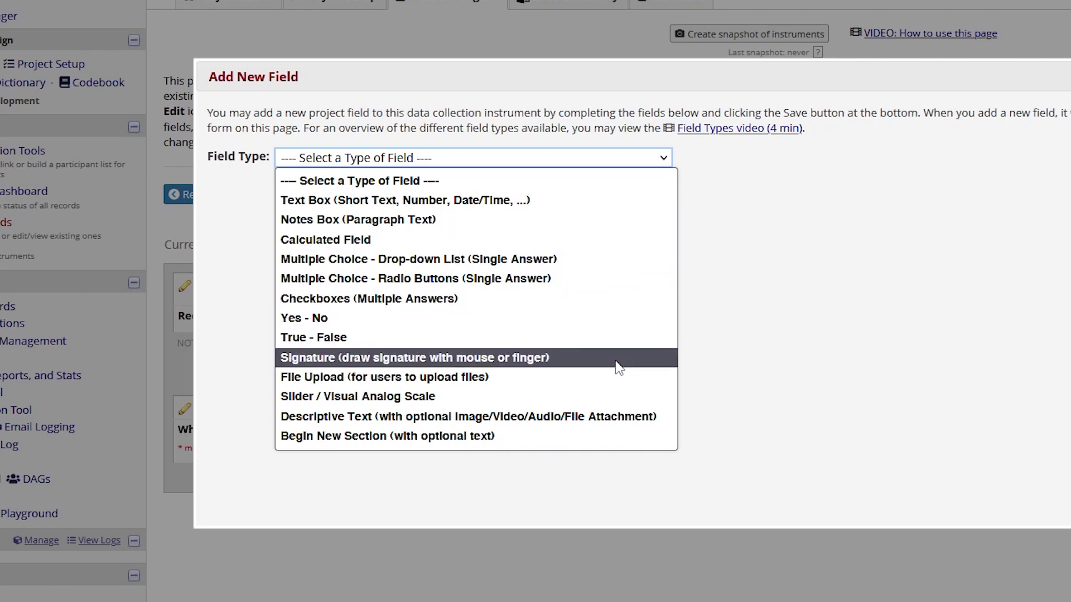
# - Make it a Text Box with the label 'What is your first name?'
pyautogui.click(611, 207)
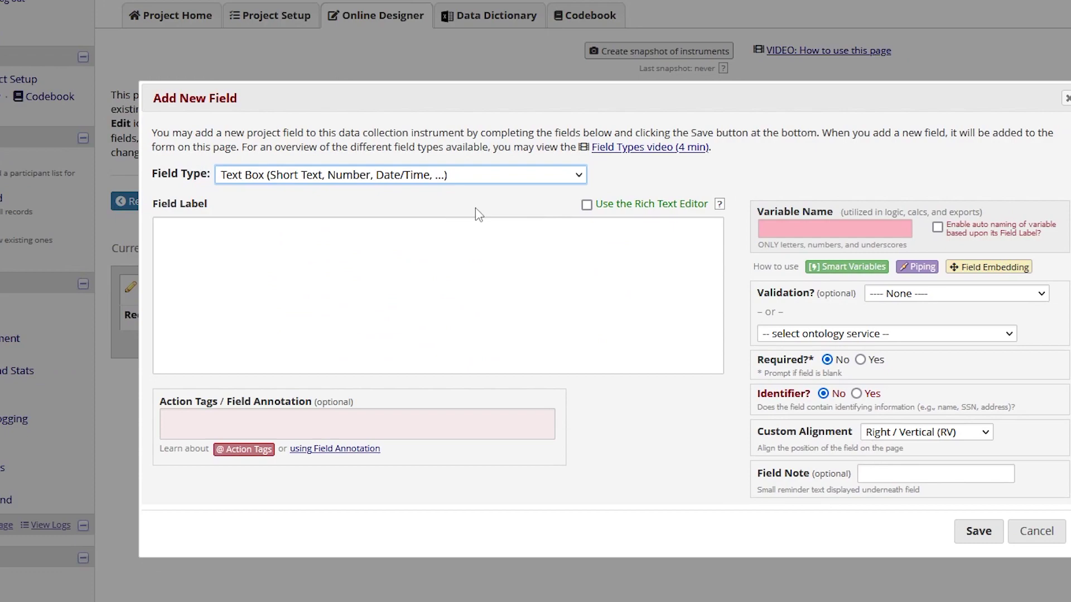
pyautogui.moveTo(100, 212); pyautogui.dragTo(146, 213)
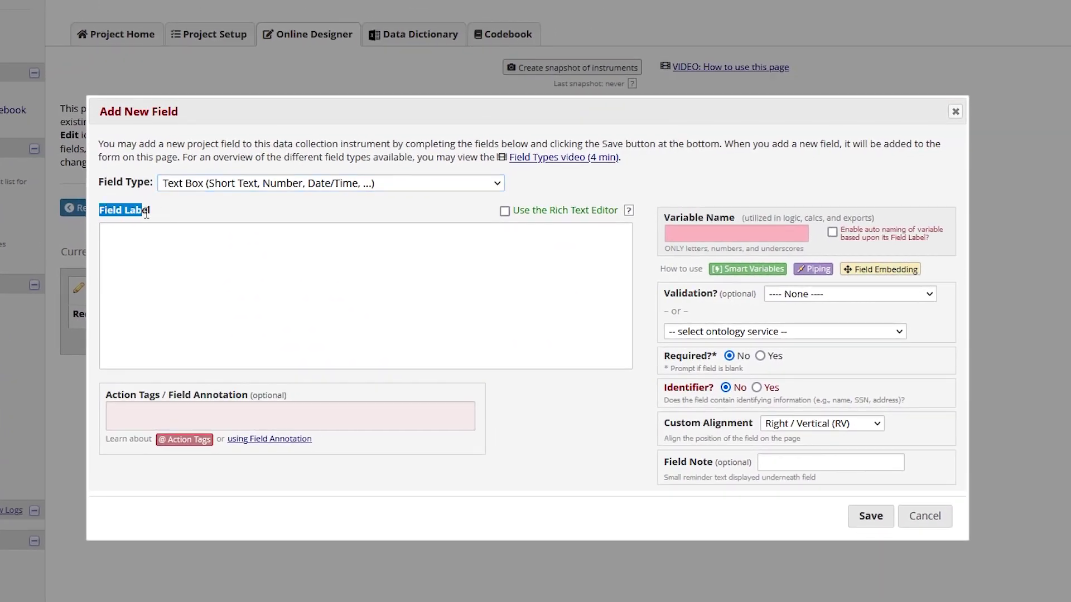
pyautogui.click(176, 248)
pyautogui.write('W')
pyautogui.write('hat is your fi')
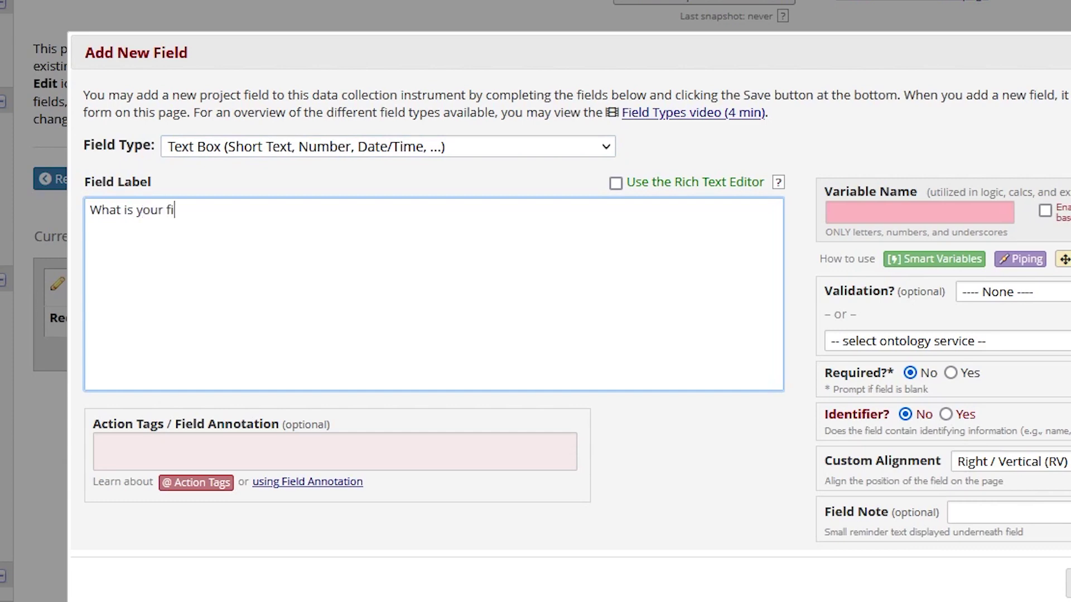
pyautogui.write('rst name?')
# - Give the field the variable name firstname, noting the allowed-characters rule
pyautogui.click(460, 231)
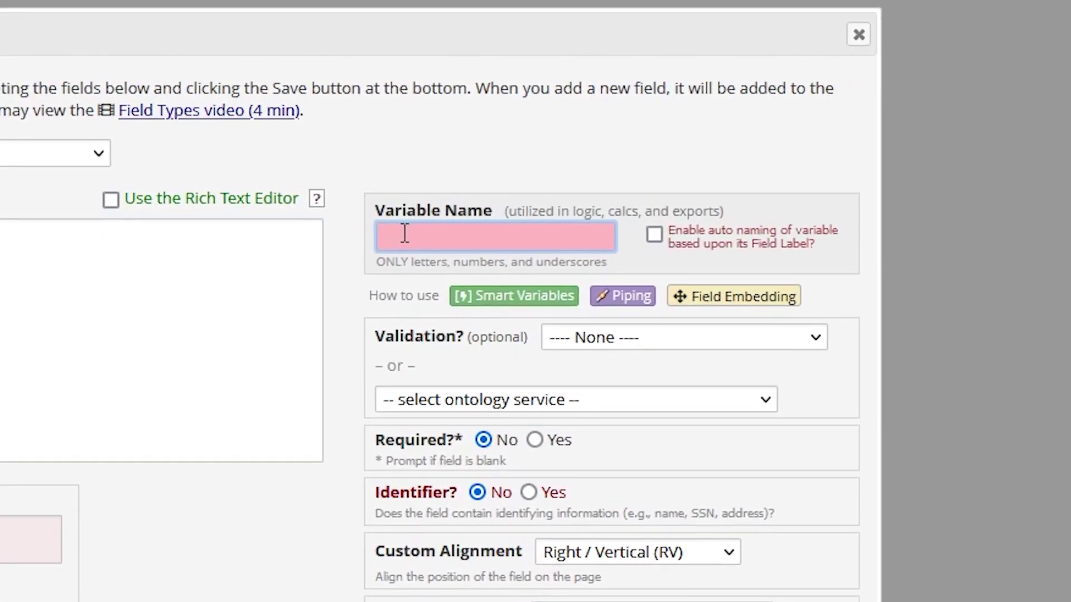
pyautogui.moveTo(430, 179)
pyautogui.mouseDown()
pyautogui.moveTo(544, 210)
pyautogui.moveTo(724, 208)
pyautogui.moveTo(733, 219)
pyautogui.mouseUp()
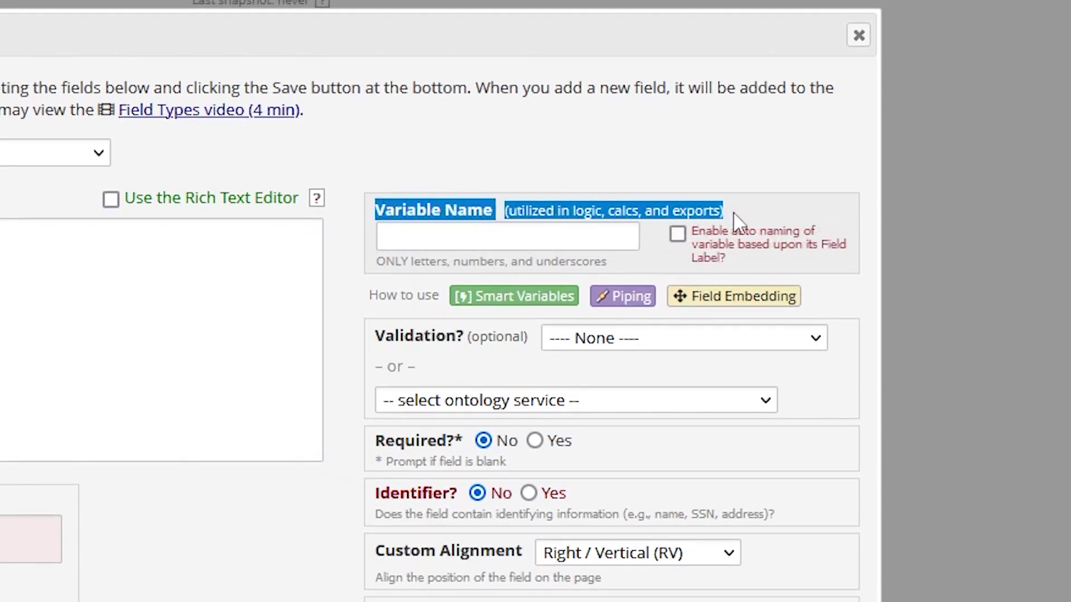
pyautogui.click(402, 235)
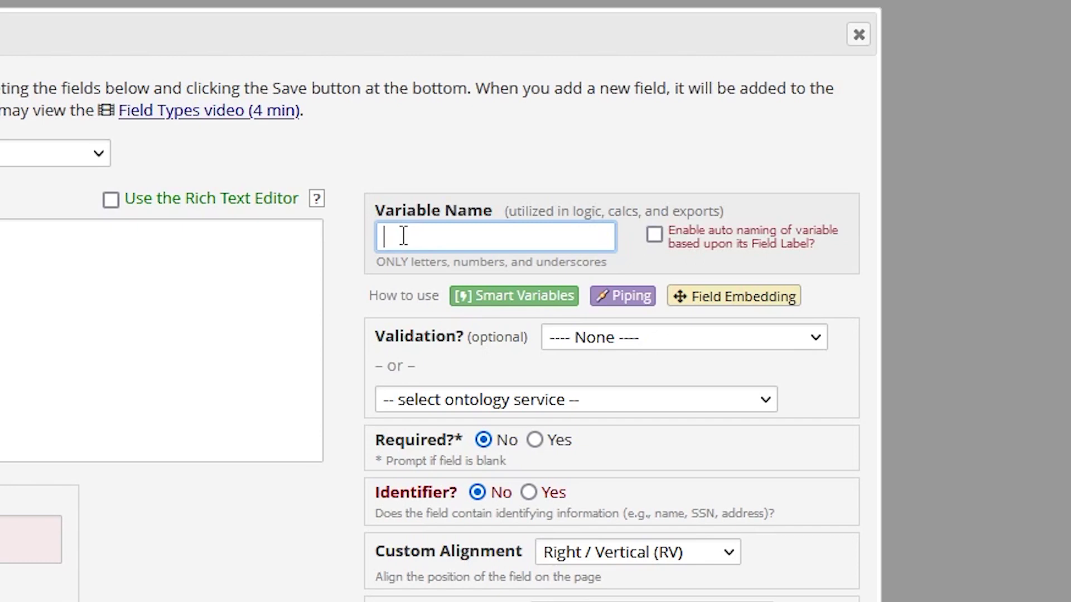
pyautogui.write('f')
pyautogui.write('irstname')
pyautogui.moveTo(377, 262); pyautogui.dragTo(619, 267)
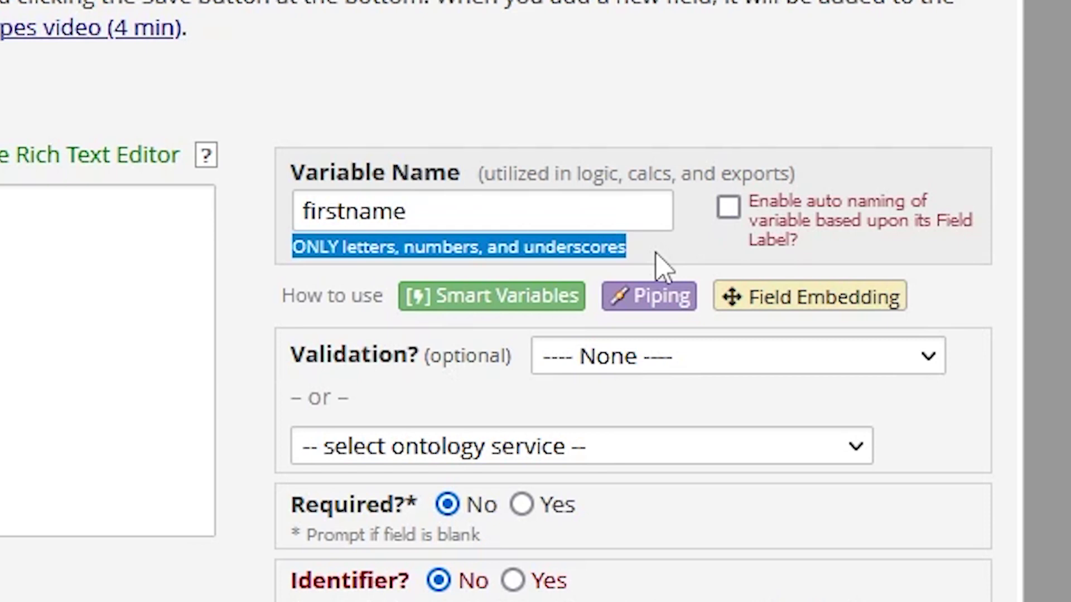
pyautogui.click(660, 266)
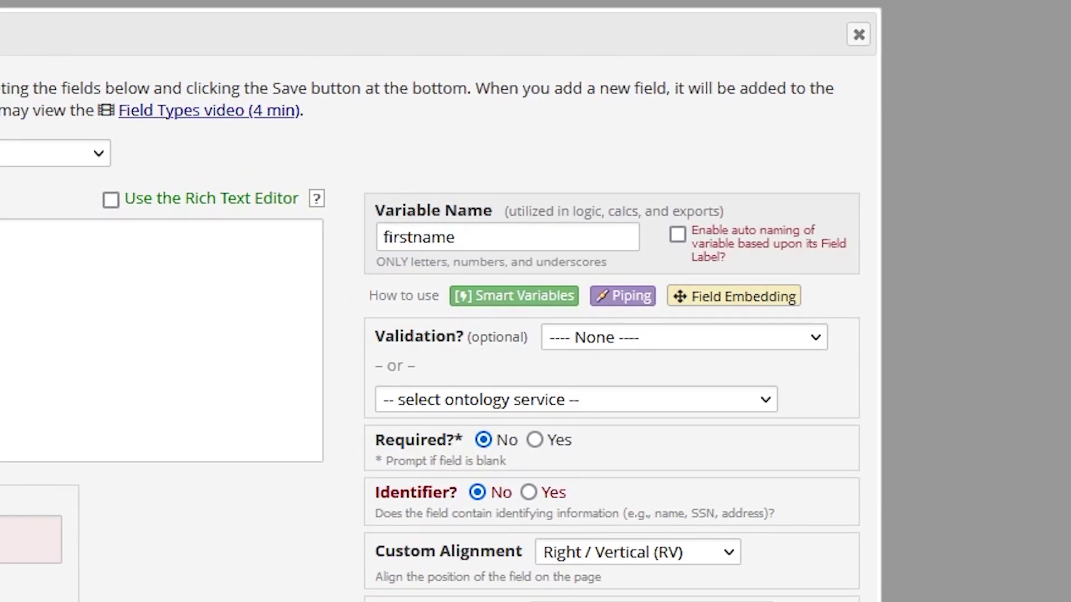
pyautogui.write('first')
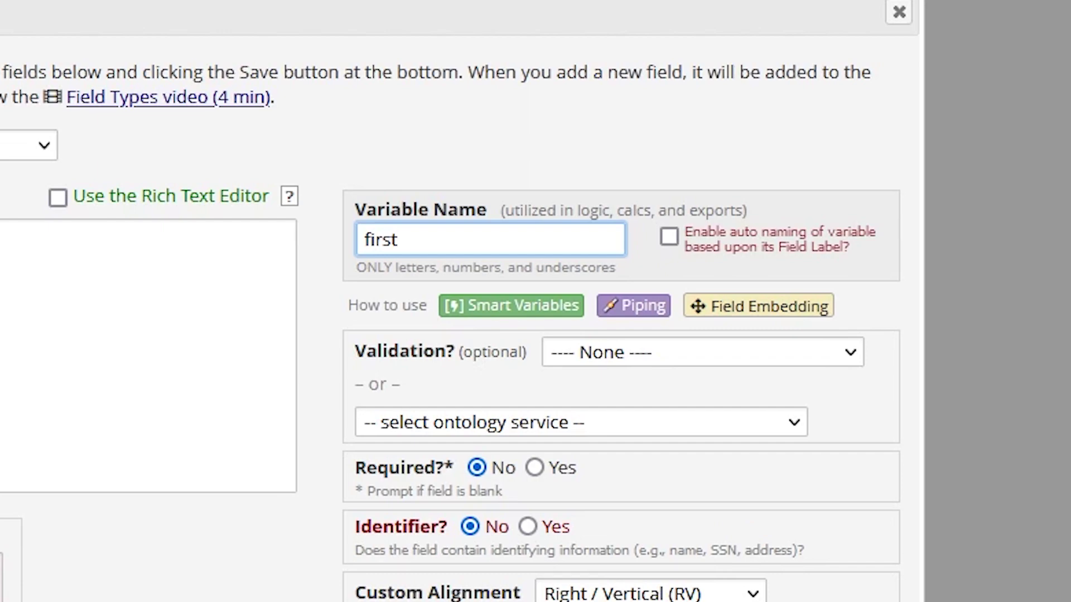
pyautogui.write(' name')
# - Clear the label and enable automatic variable naming to try it out
pyautogui.click(792, 149)
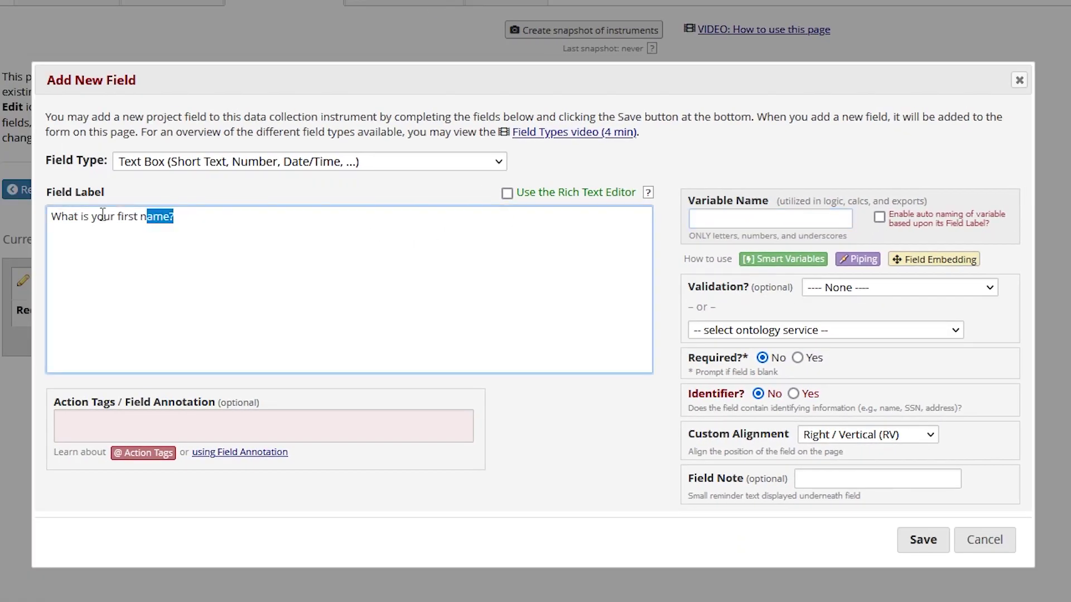
pyautogui.moveTo(102, 214); pyautogui.dragTo(51, 216)
pyautogui.press('BackSpace')
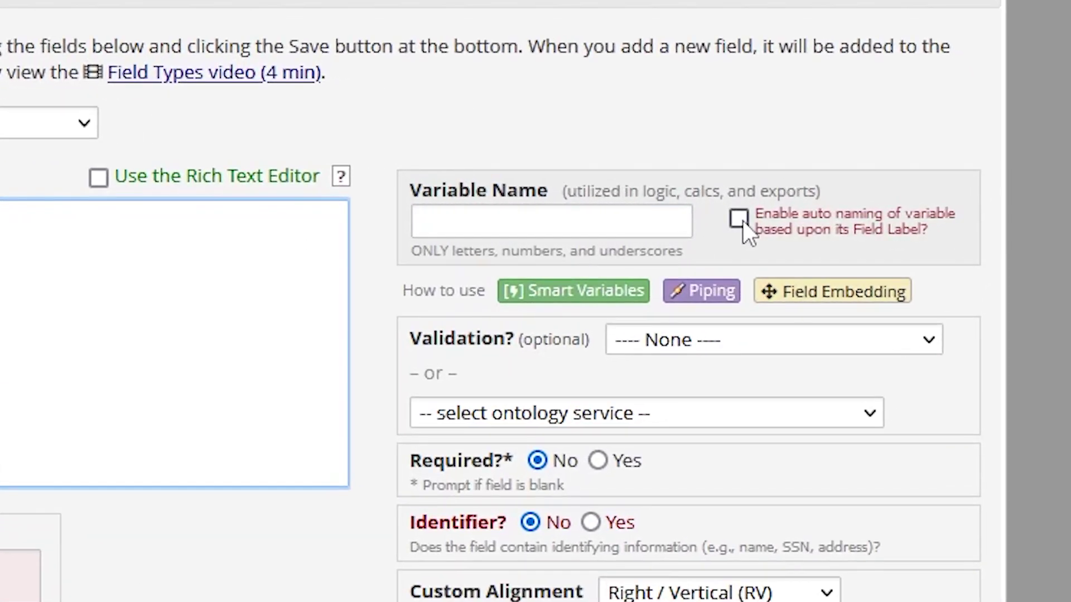
pyautogui.click(740, 219)
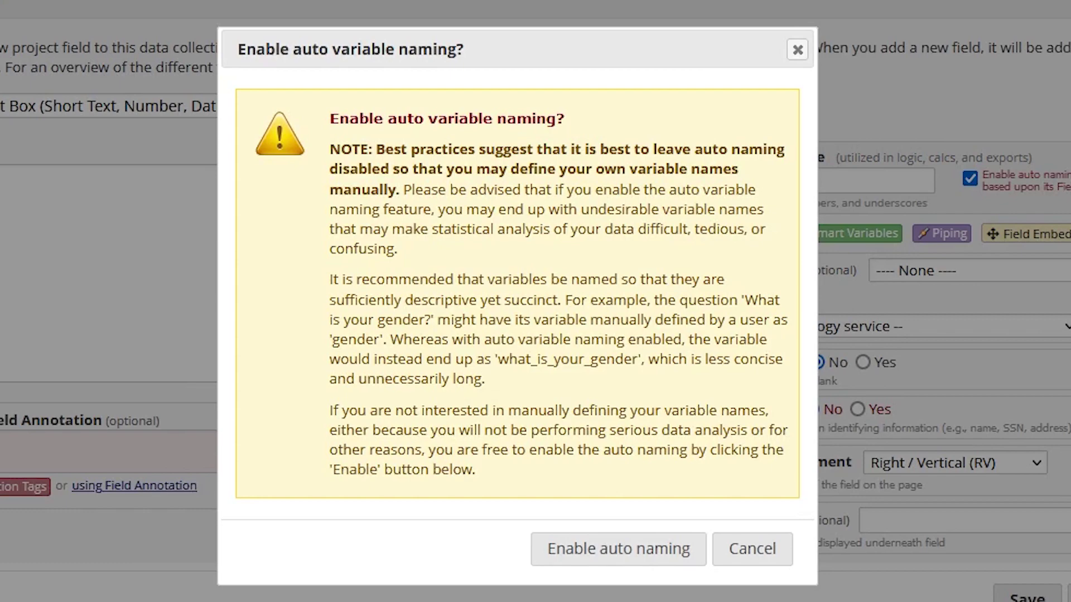
pyautogui.press('Return')
pyautogui.write('What is')
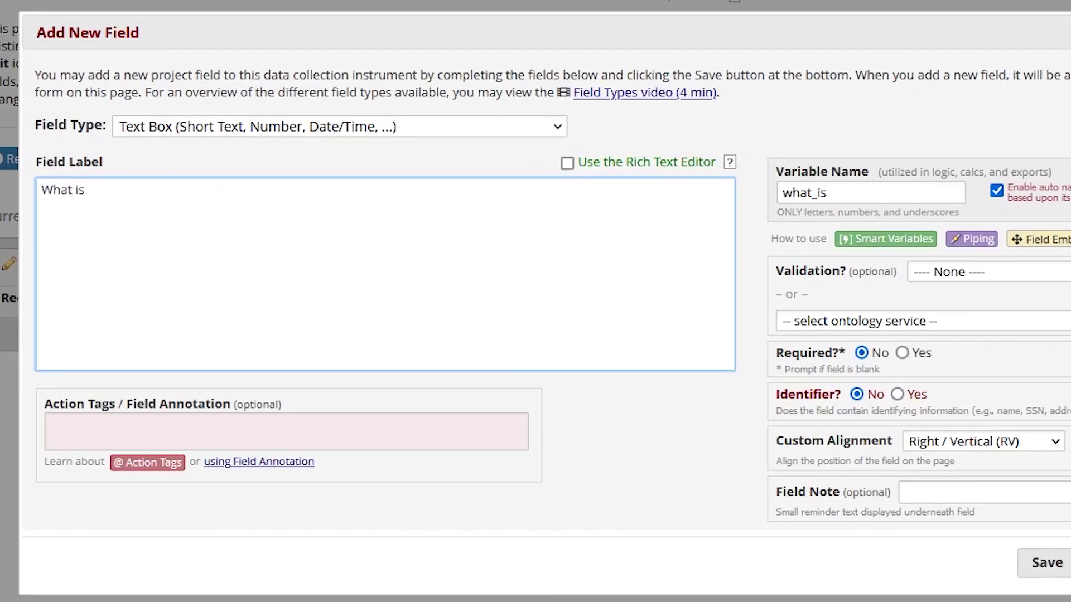
pyautogui.write(' your first name')
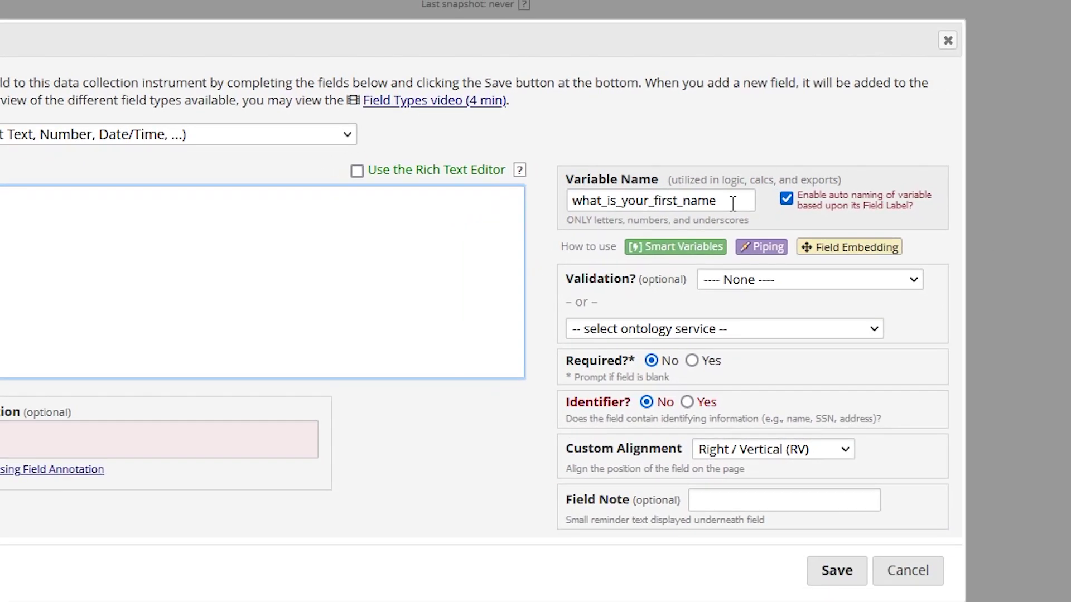
# - Turn automatic naming back off and select the generated name to retype firstname
pyautogui.click(733, 203)
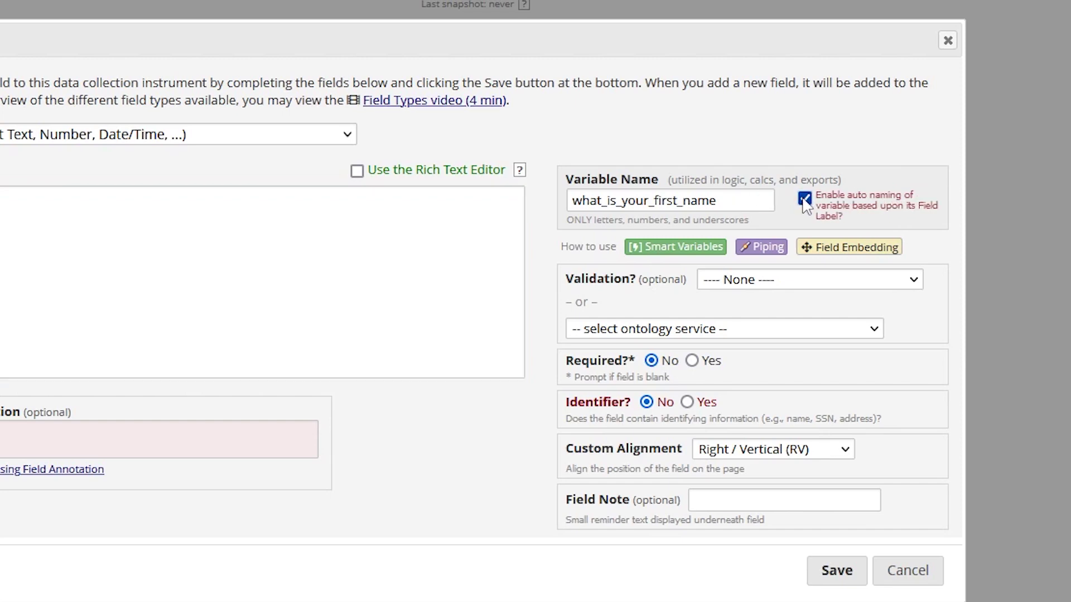
pyautogui.moveTo(720, 201); pyautogui.dragTo(435, 200)
pyautogui.write('firstname')
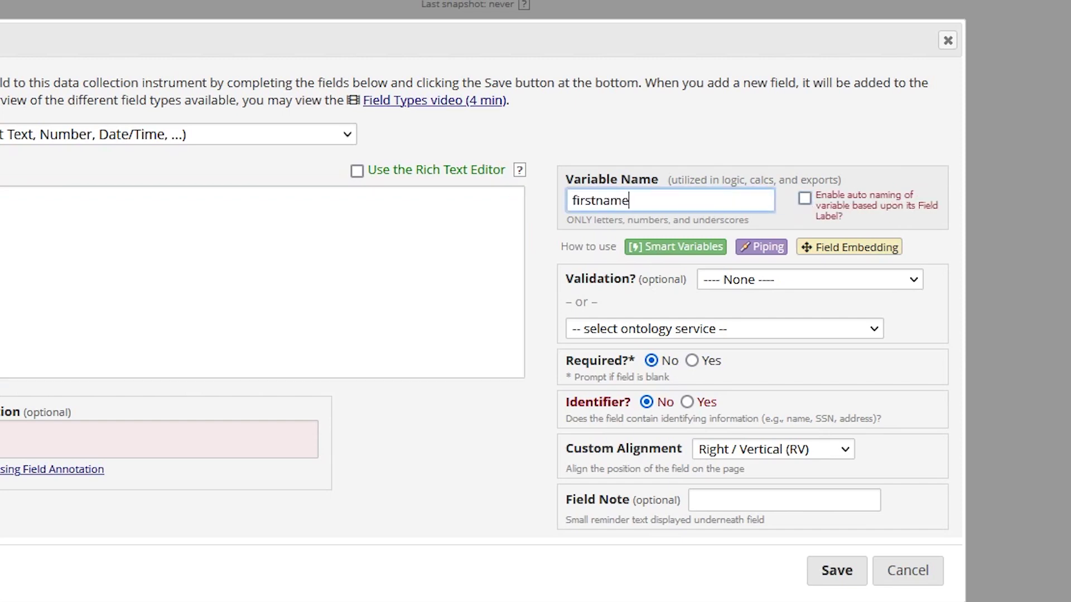
pyautogui.moveTo(566, 280); pyautogui.dragTo(573, 281)
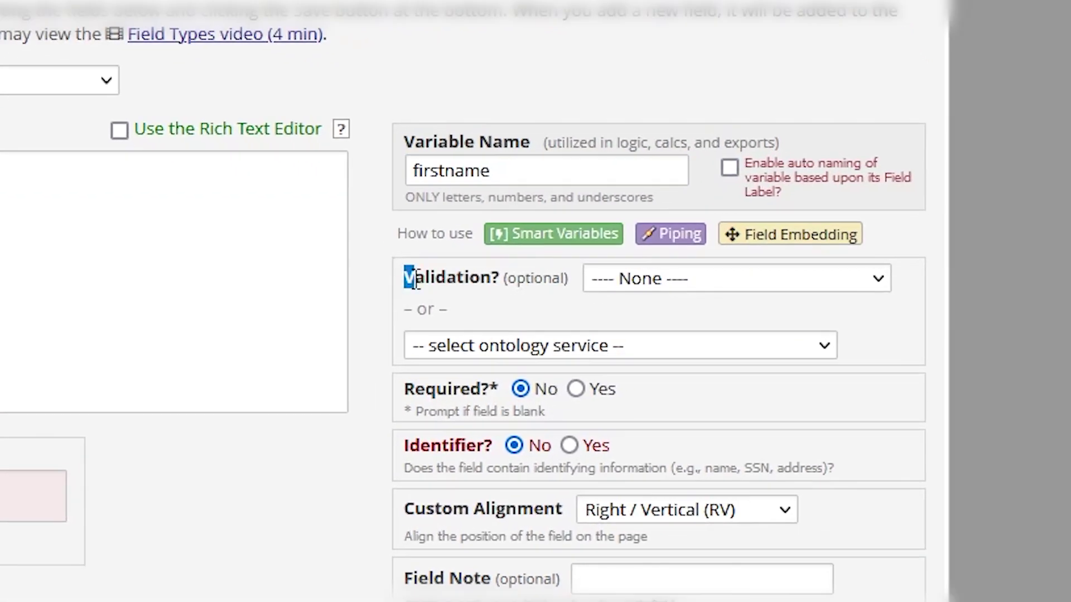
pyautogui.moveTo(412, 280); pyautogui.dragTo(569, 279)
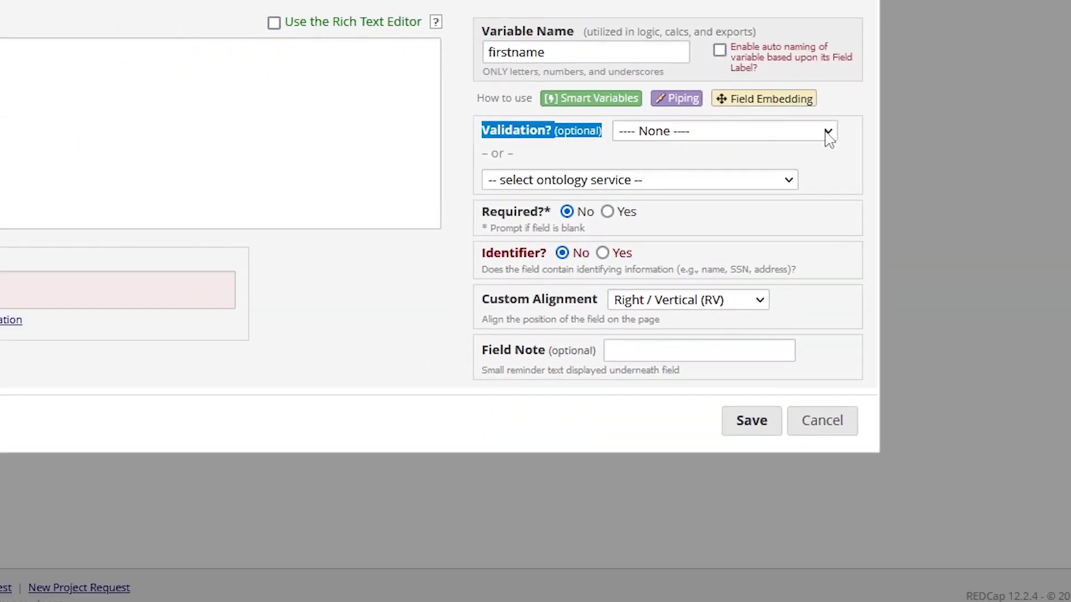
pyautogui.click(827, 128)
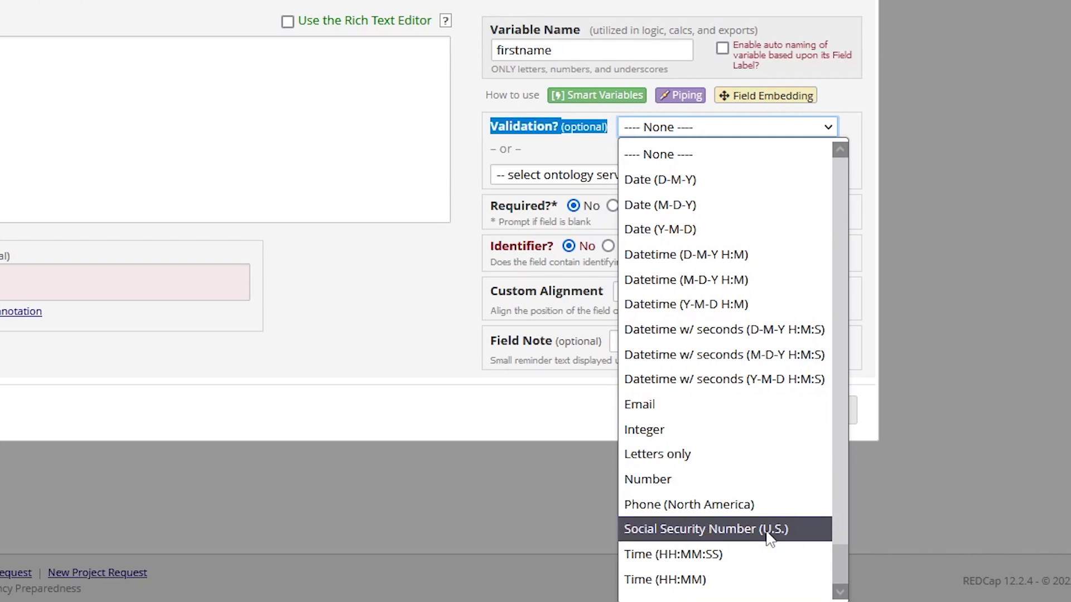
pyautogui.scroll(-1, 763, 569)
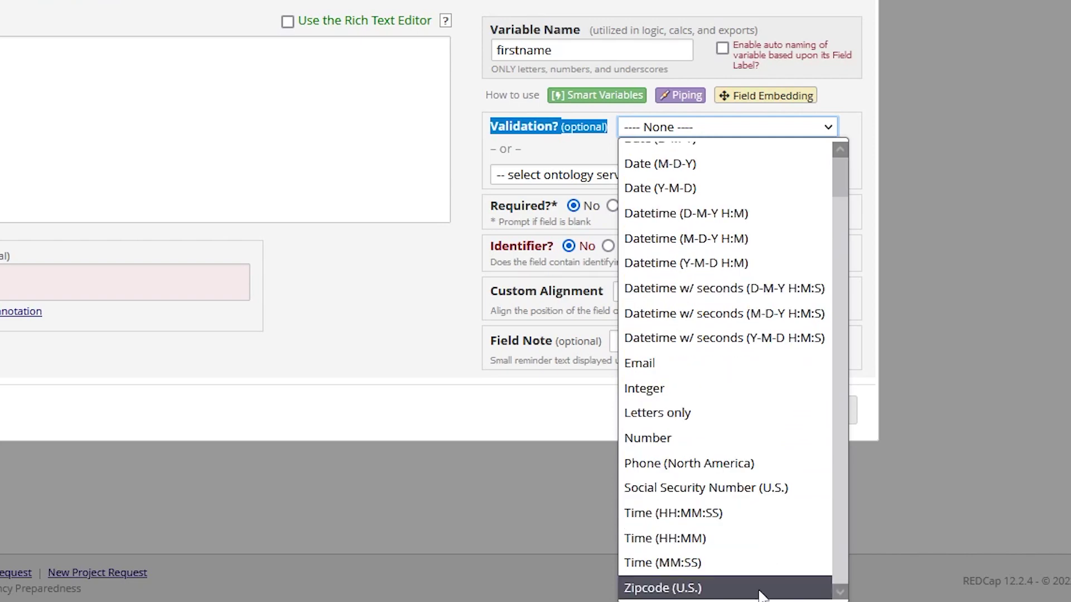
pyautogui.click(500, 215)
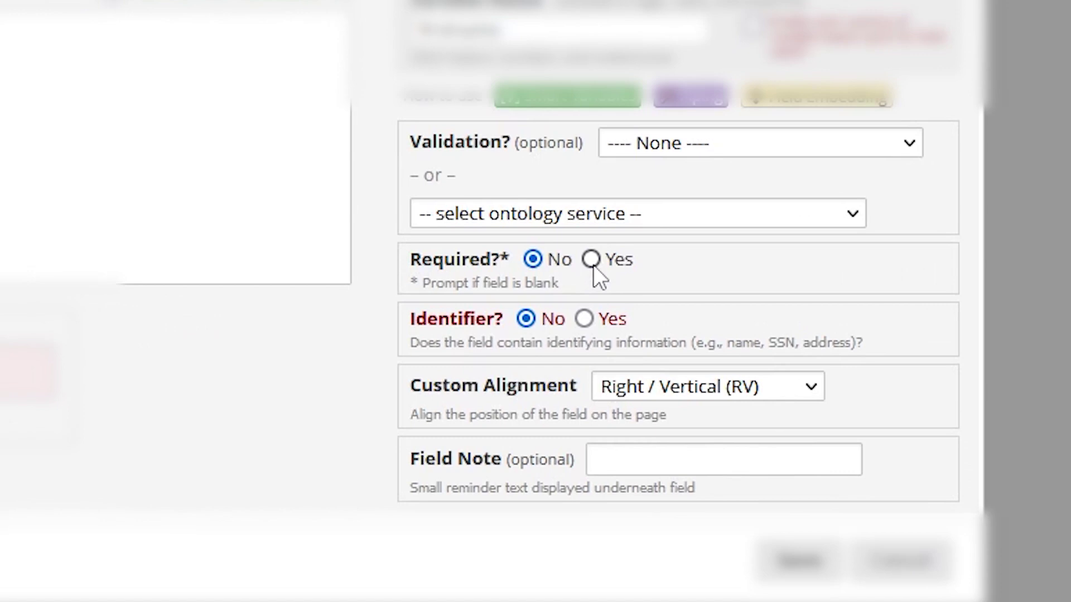
# - Set Required? to Yes and Identifier? to Yes for the first-name field
pyautogui.click(613, 205)
pyautogui.moveTo(367, 289)
pyautogui.mouseDown()
pyautogui.moveTo(497, 291)
pyautogui.moveTo(484, 291)
pyautogui.mouseUp()
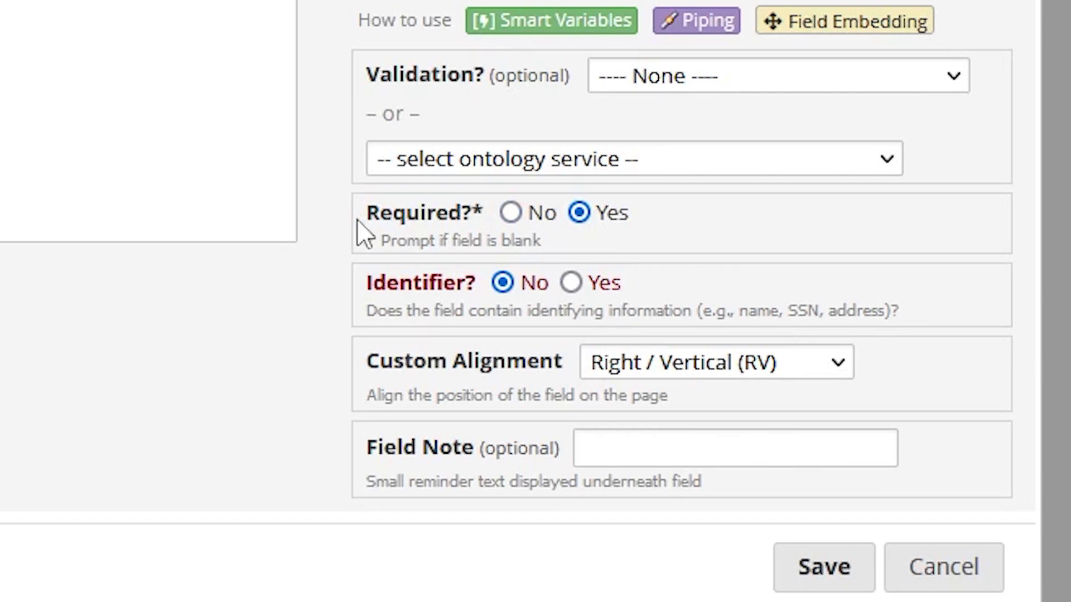
pyautogui.moveTo(366, 282); pyautogui.dragTo(484, 285)
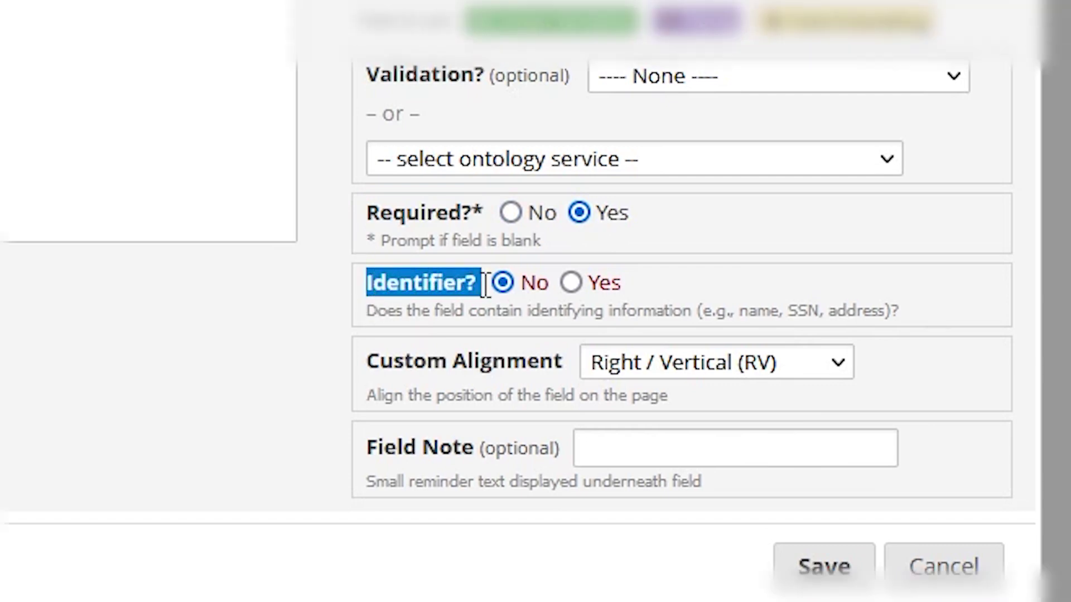
pyautogui.click(571, 283)
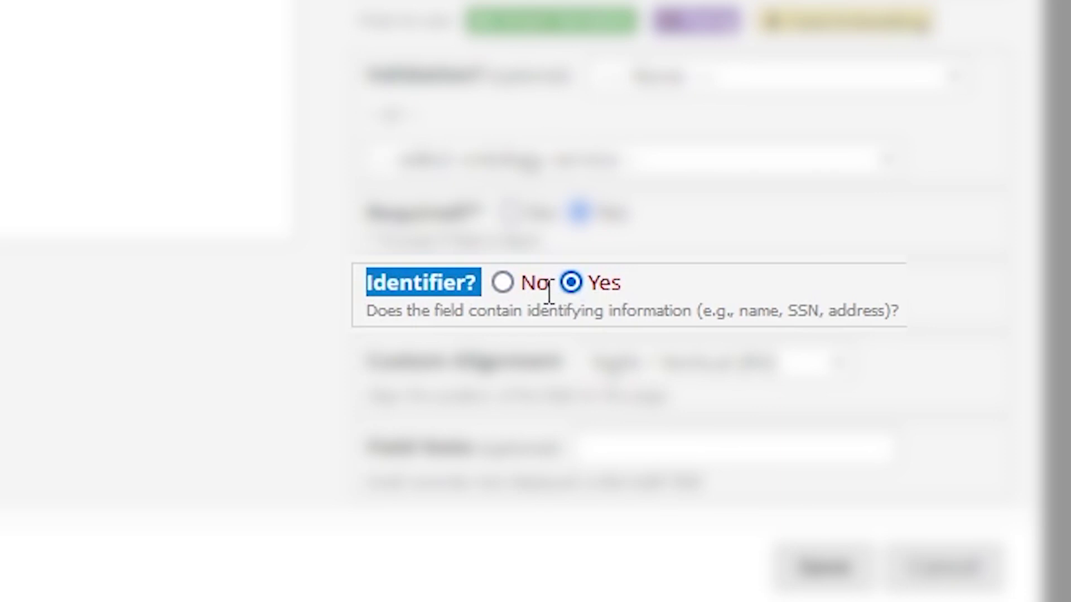
pyautogui.moveTo(369, 311)
pyautogui.mouseDown()
pyautogui.moveTo(879, 313)
pyautogui.moveTo(916, 333)
pyautogui.mouseUp()
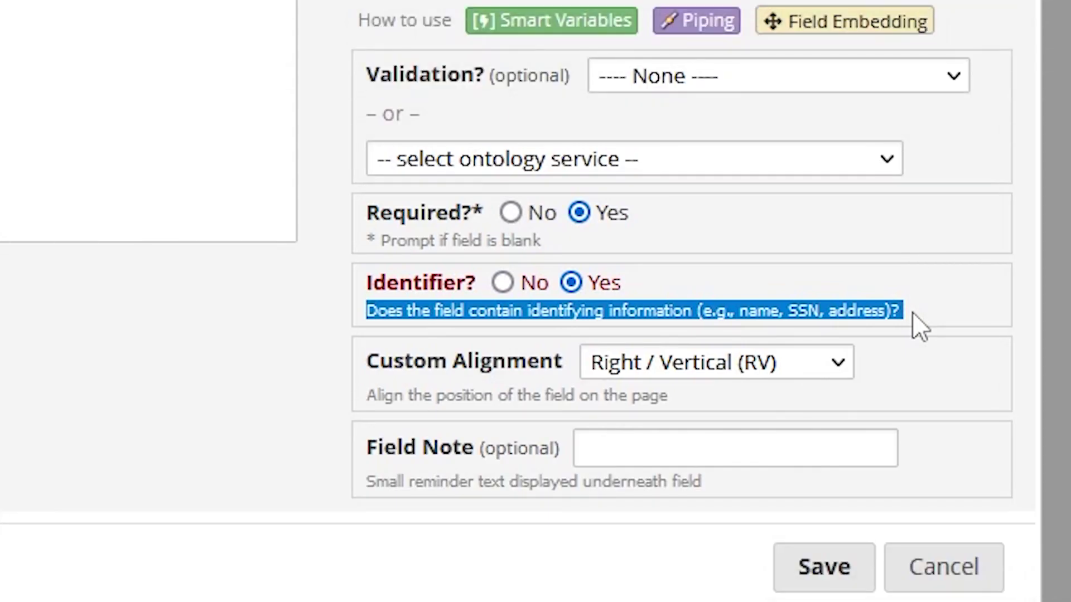
pyautogui.click(915, 323)
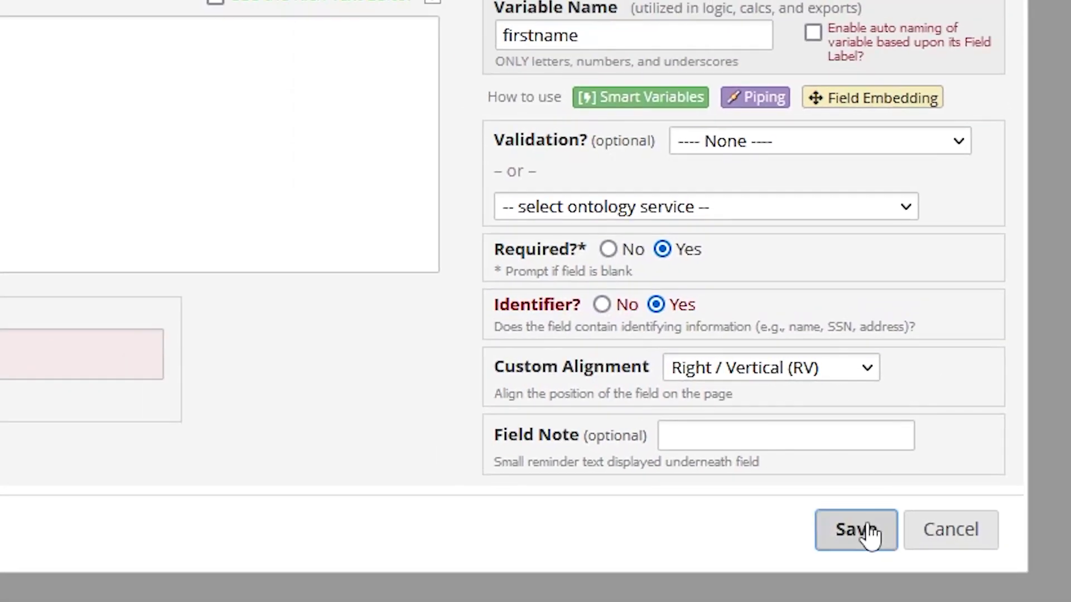
# - Save the firstname field into the Outbreak Data instrument
pyautogui.click(869, 537)
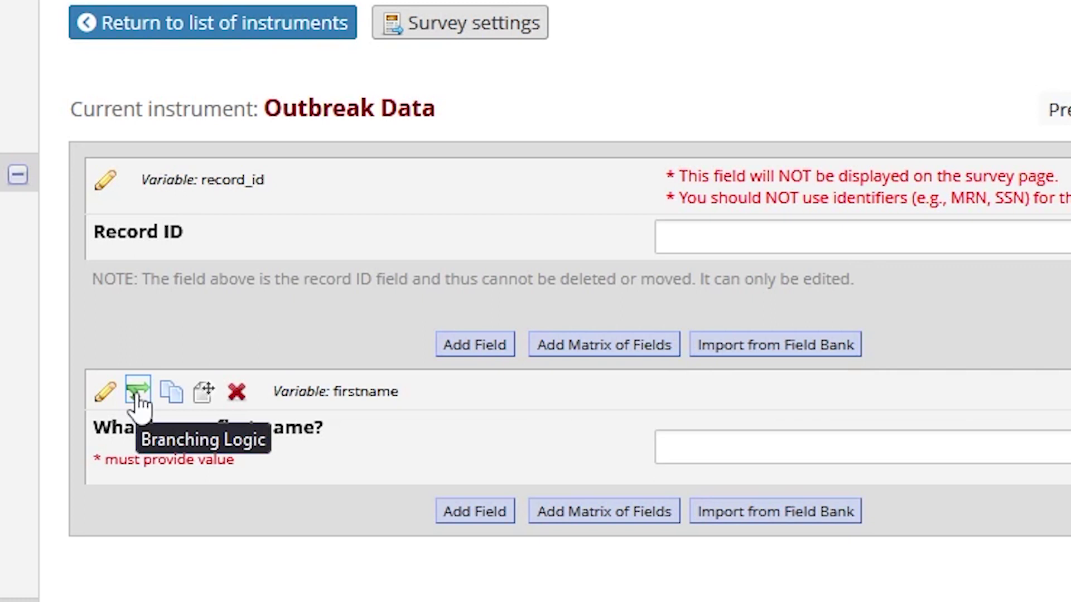
pyautogui.click(140, 401)
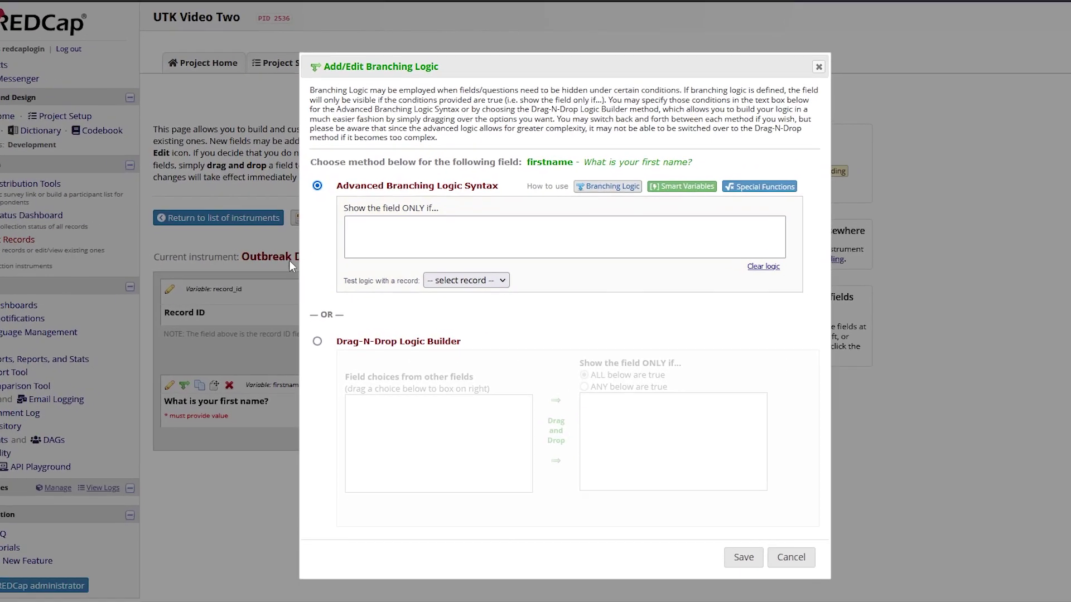
pyautogui.moveTo(216, 144); pyautogui.dragTo(447, 151)
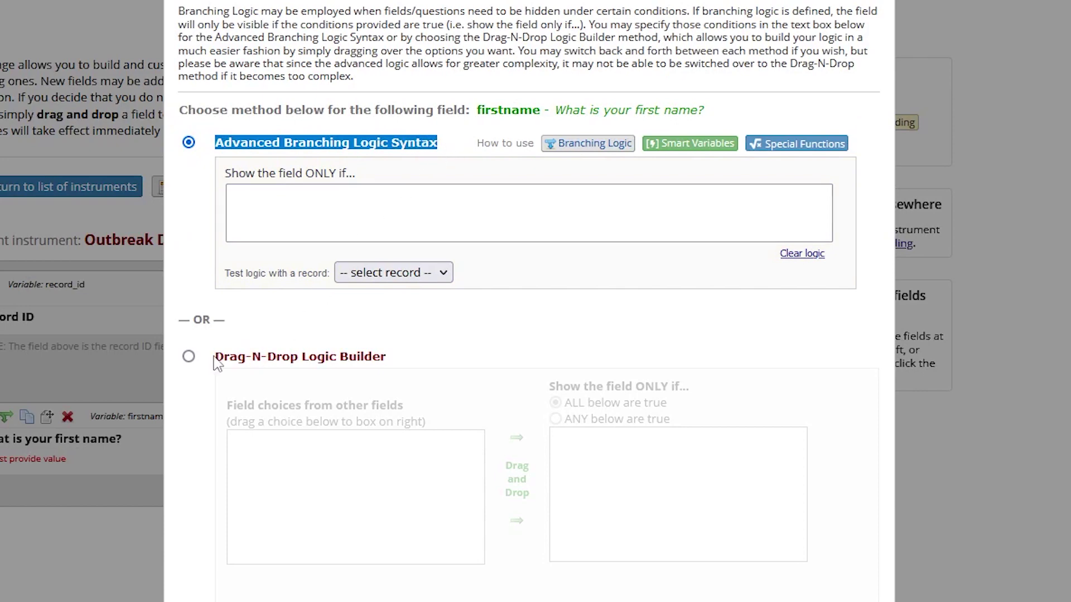
pyautogui.moveTo(216, 355); pyautogui.dragTo(394, 361)
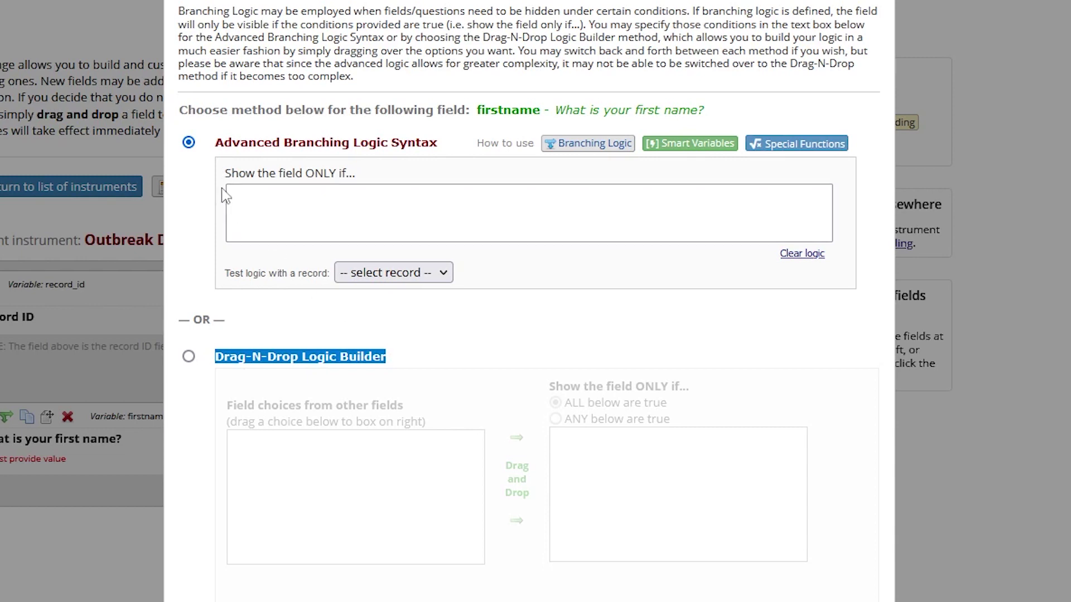
pyautogui.moveTo(225, 173); pyautogui.dragTo(358, 178)
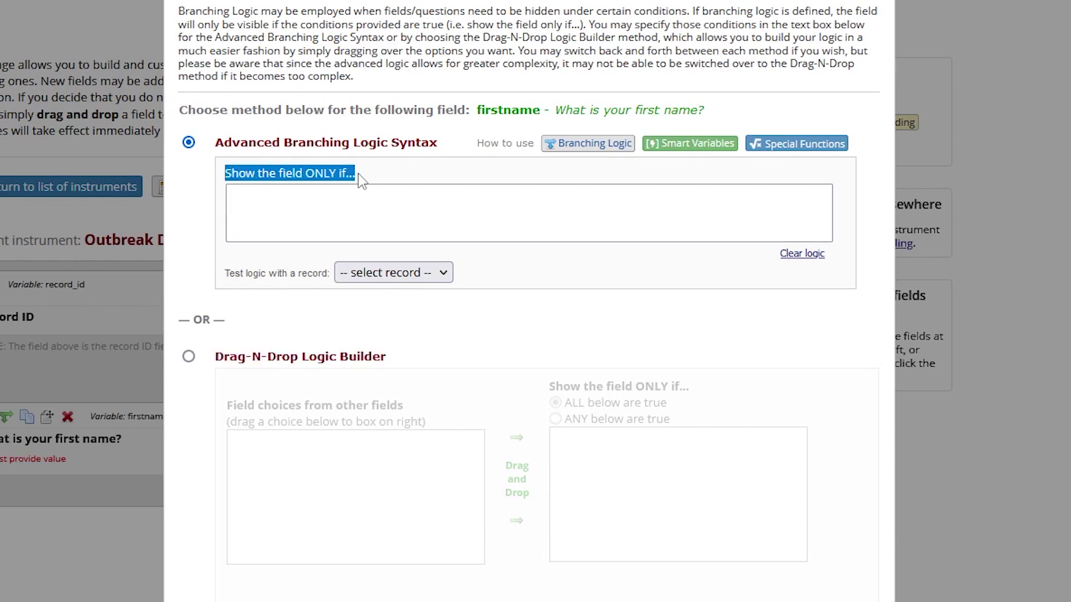
pyautogui.click(187, 356)
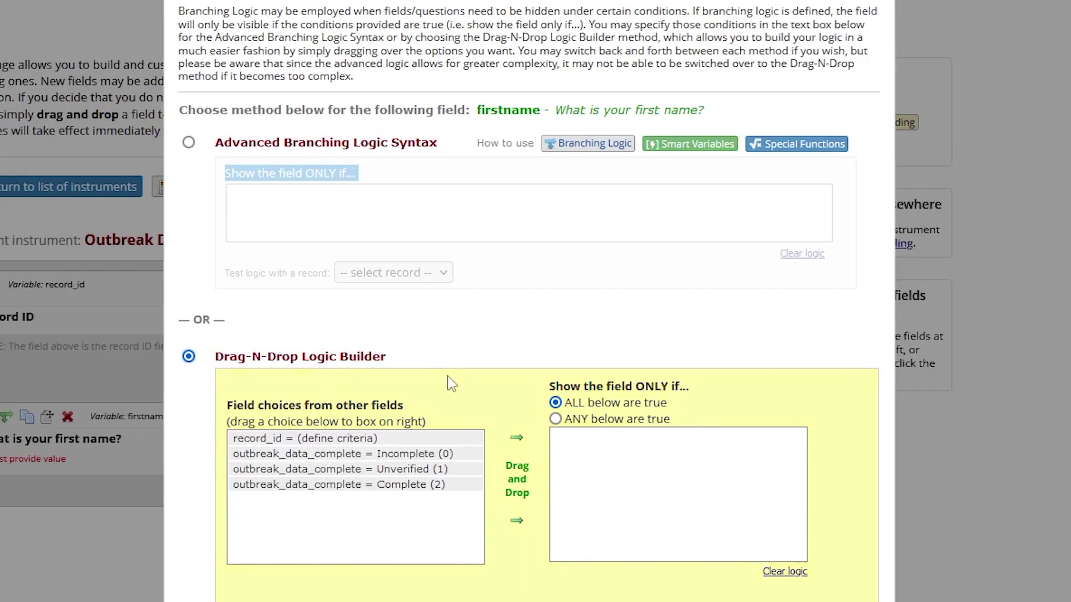
pyautogui.moveTo(549, 386); pyautogui.dragTo(700, 393)
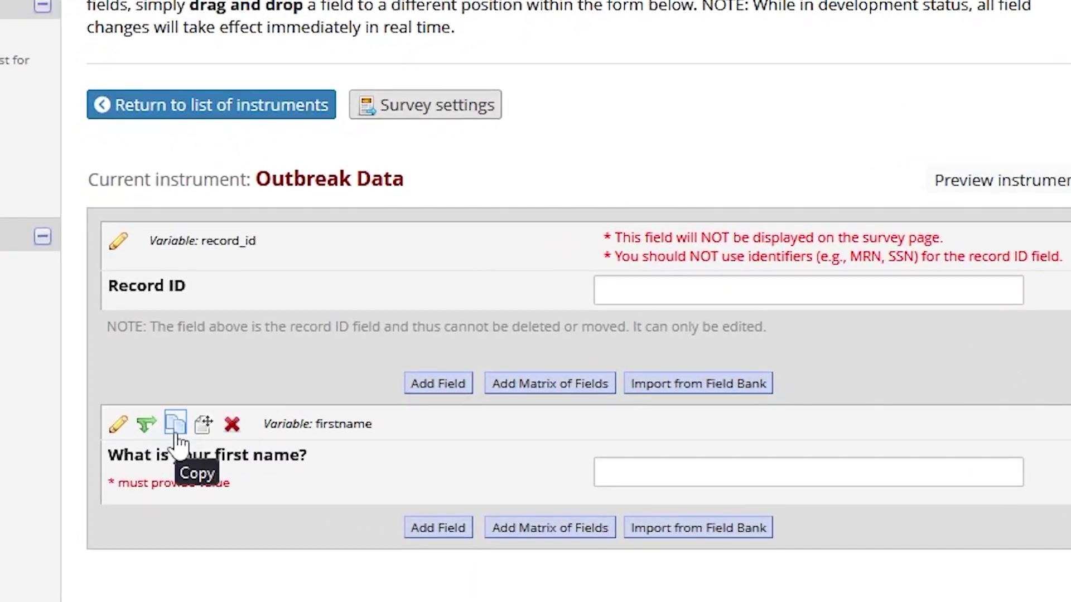
# - Copy the firstname field, creating firstname_2 right after it
pyautogui.click(177, 435)
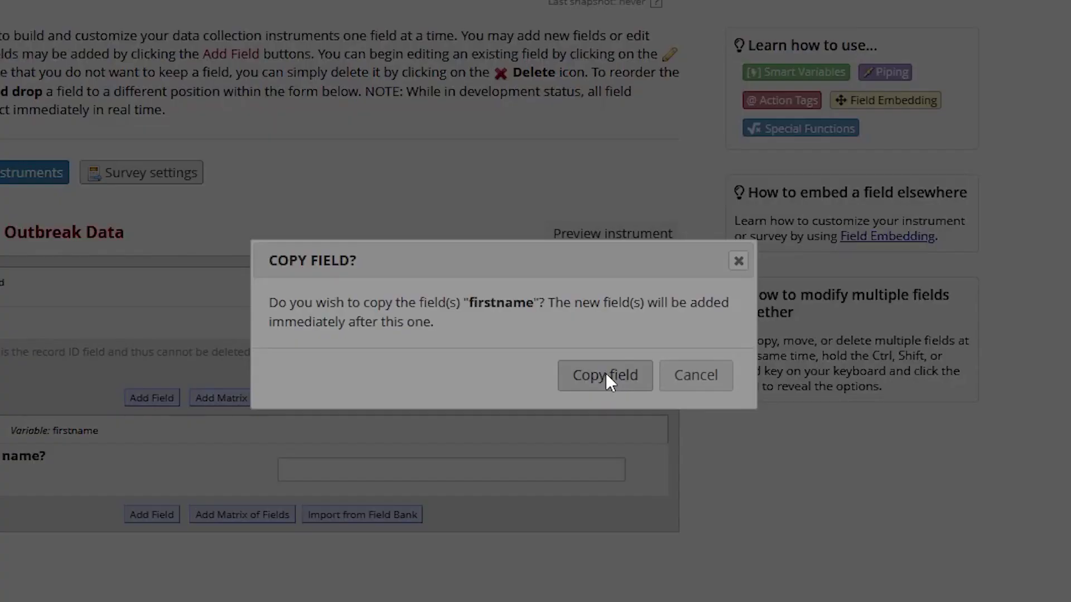
pyautogui.click(606, 375)
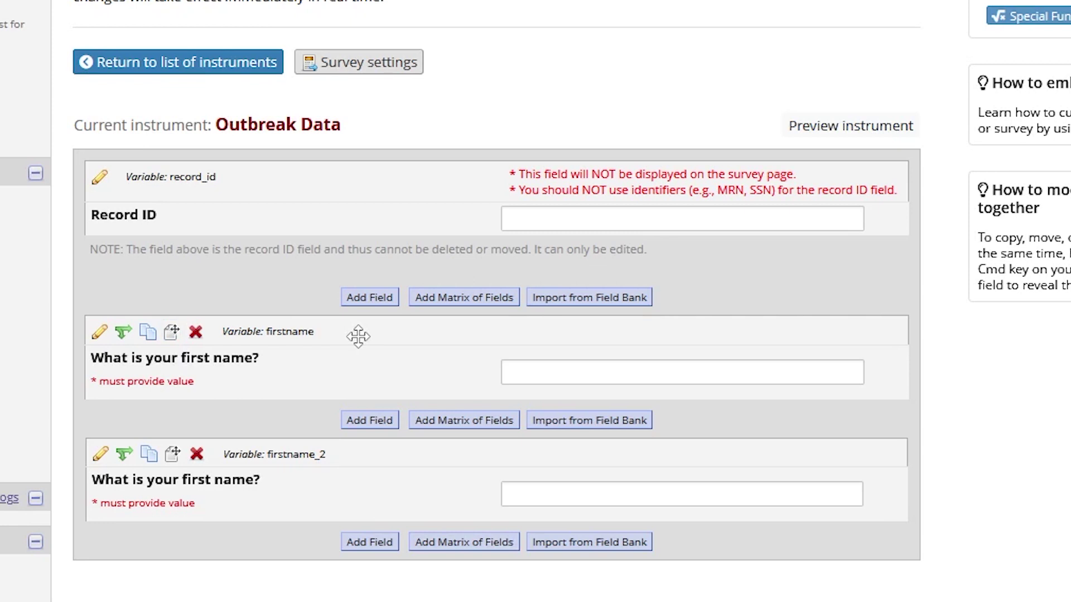
pyautogui.moveTo(358, 335); pyautogui.dragTo(371, 482)
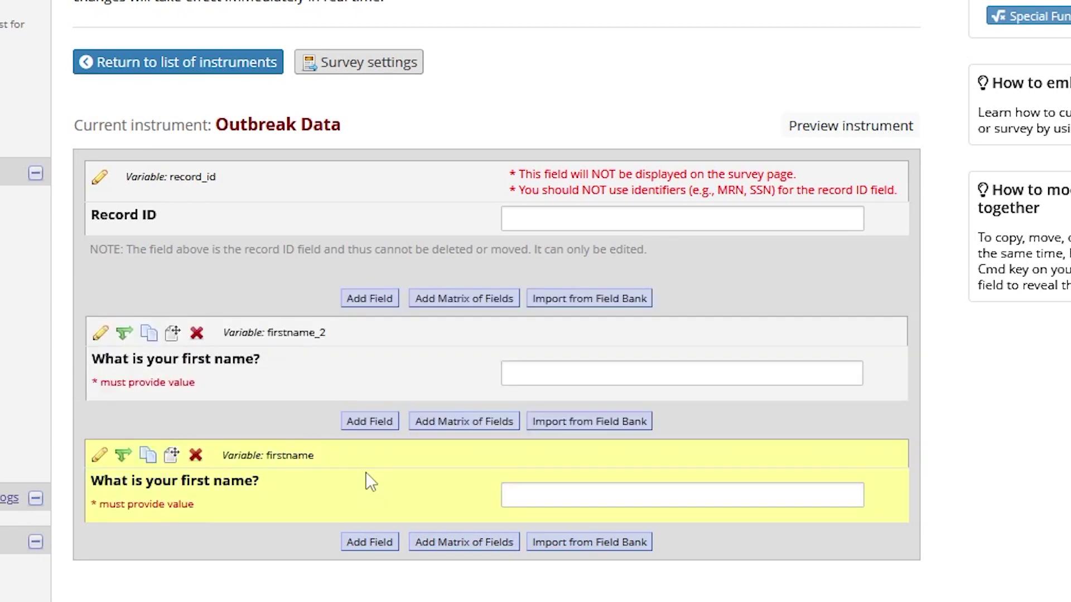
pyautogui.moveTo(358, 460); pyautogui.dragTo(365, 358)
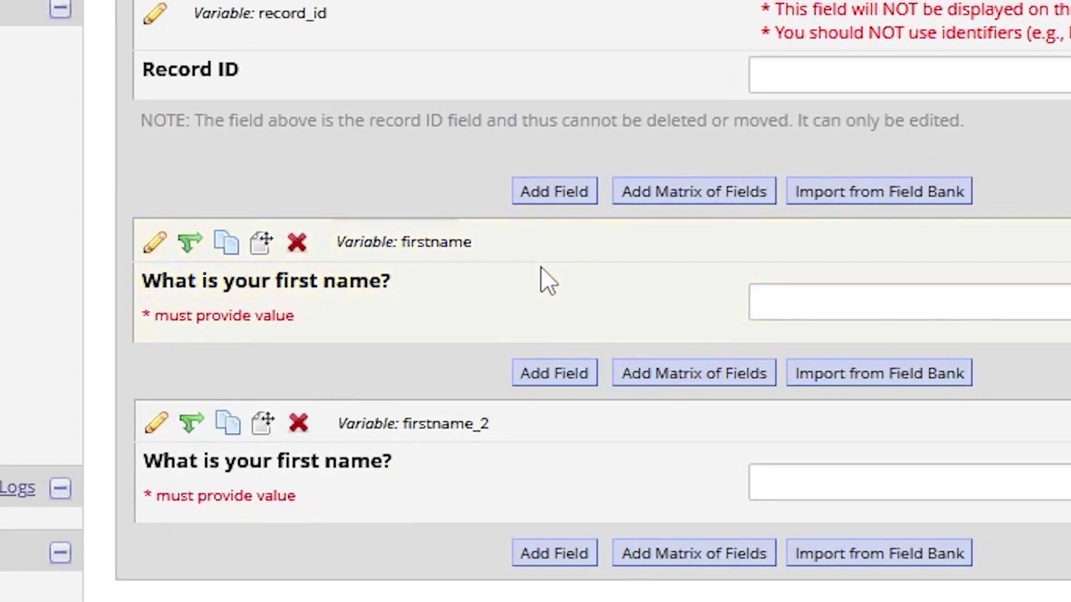
pyautogui.click(262, 247)
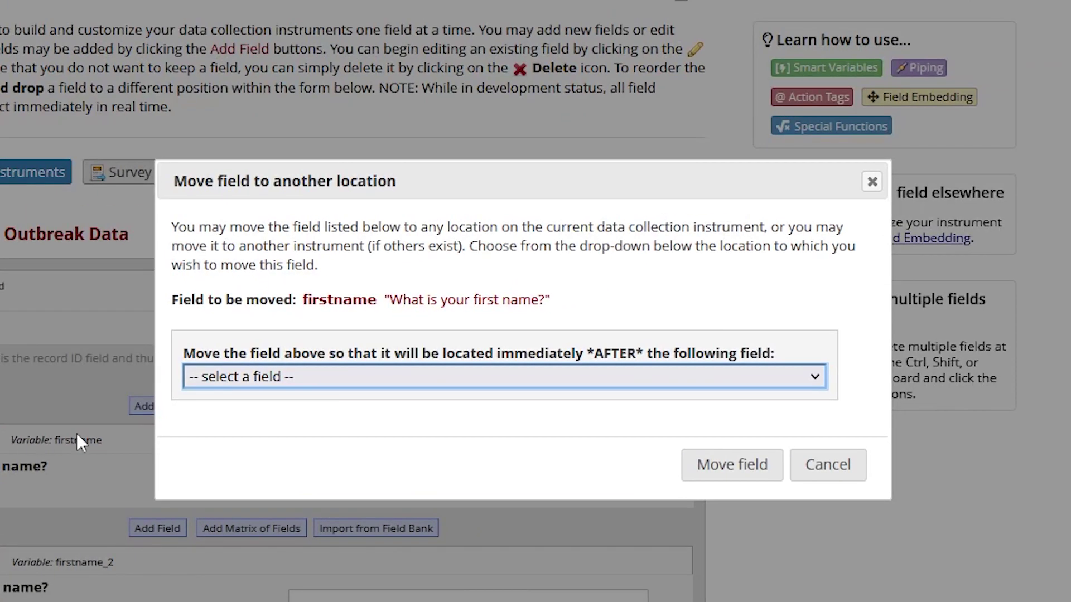
pyautogui.click(804, 381)
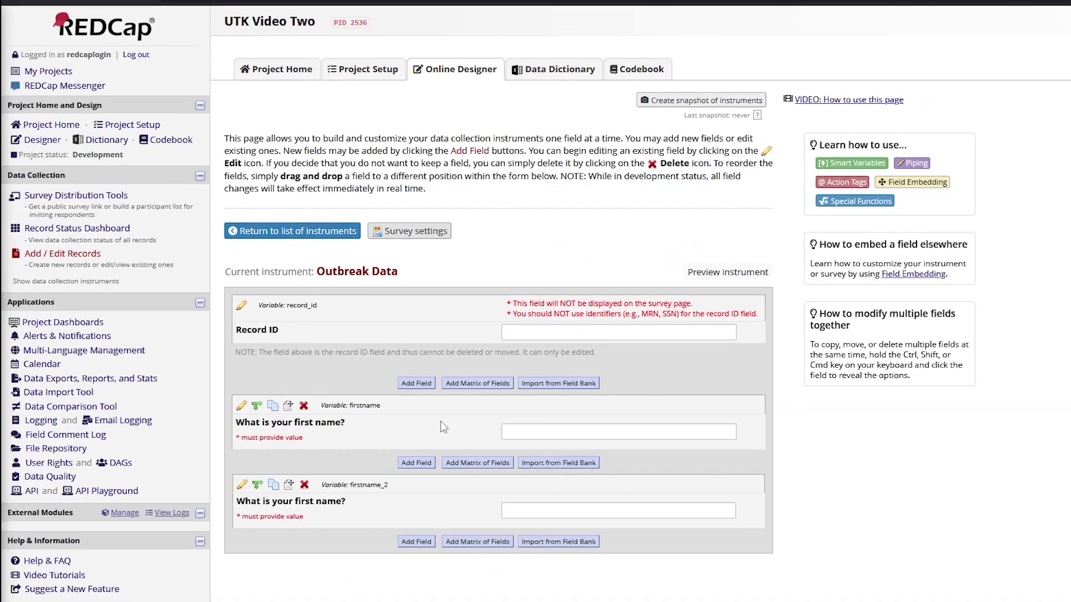
# - Ctrl-select firstname and firstname_2 to expose the multi-field copy, move and delete options
pyautogui.keyDown('ctrl'); pyautogui.click(389, 408); pyautogui.keyUp('ctrl')
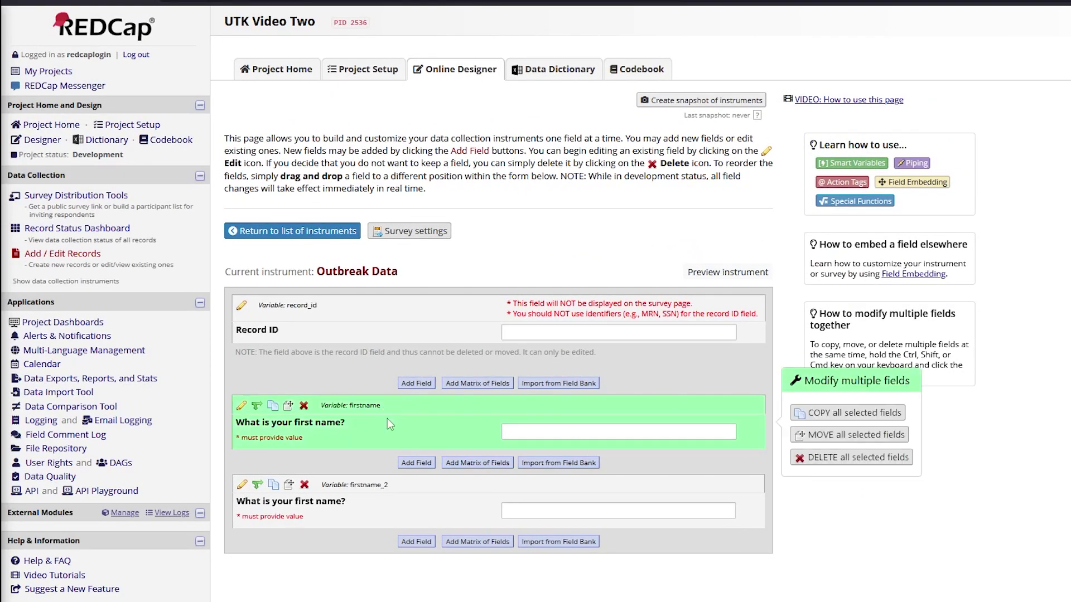
pyautogui.keyDown('ctrl'); pyautogui.click(383, 488); pyautogui.keyUp('ctrl')
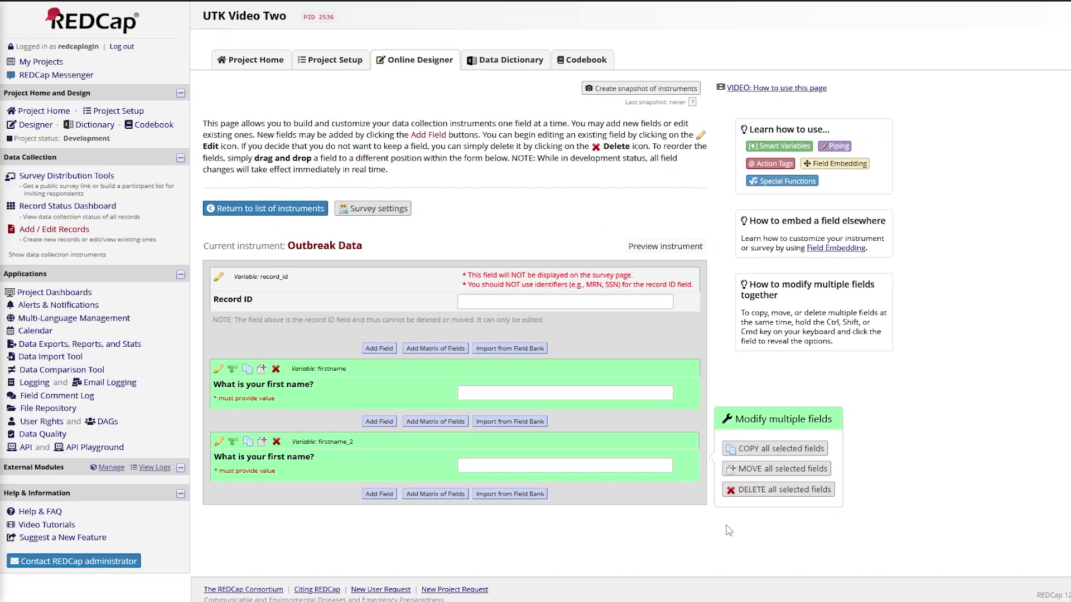
# - Deselect both fields, leaving them unselected on the instrument
pyautogui.click(726, 531)
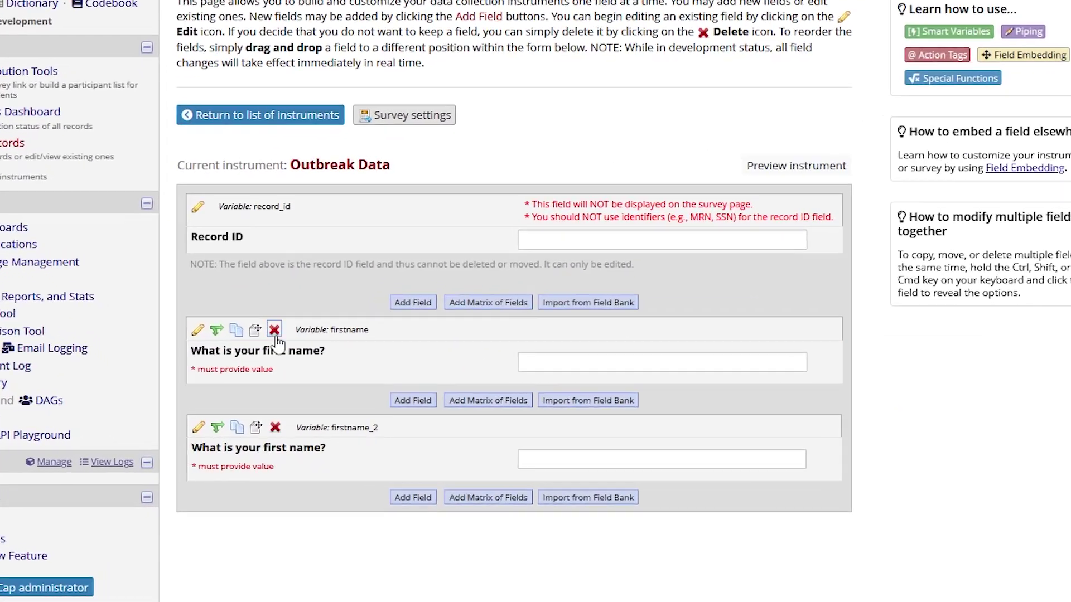